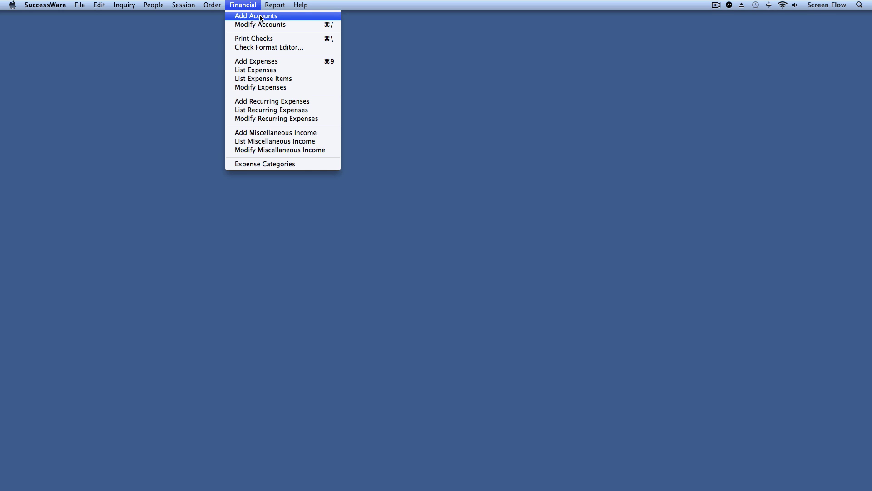
# Start a new account named Loan and make it a Credit account
pyautogui.click(261, 17)
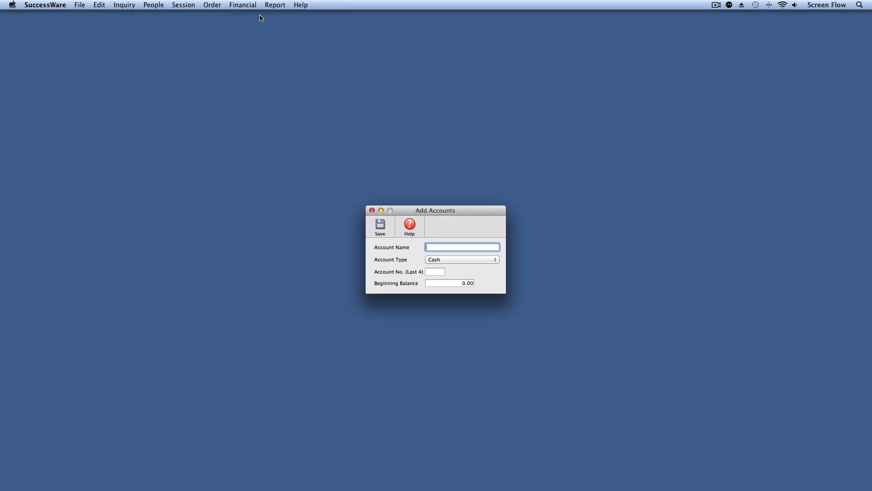
pyautogui.write('Loan')
pyautogui.click(494, 260)
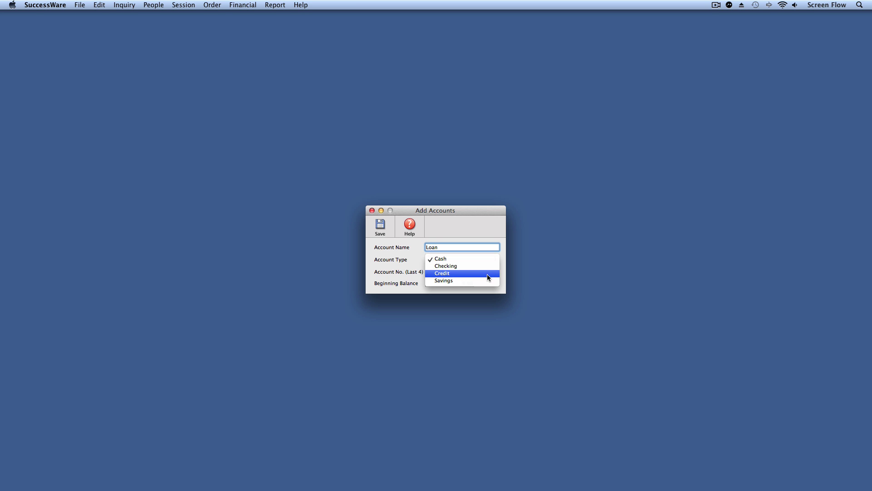
pyautogui.click(487, 274)
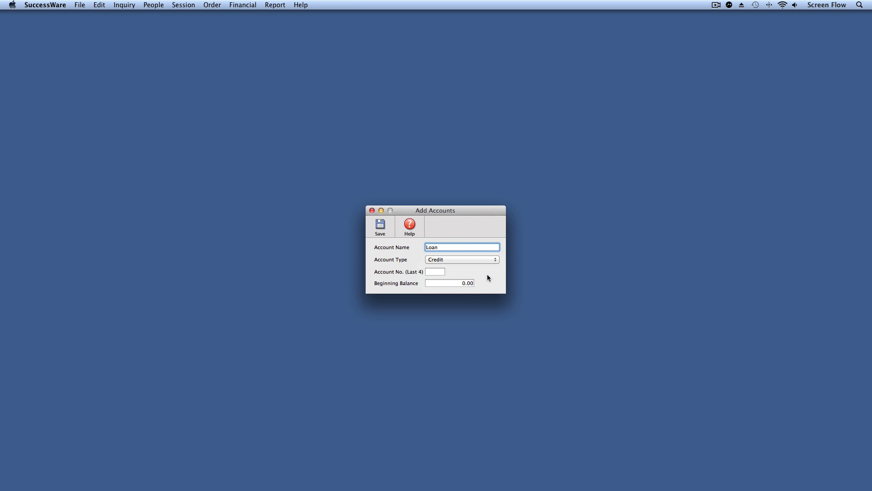
# Give the Loan account number 1234 and a 5000 beginning balance, save it, and enter 5000 as original loan balance
pyautogui.click(437, 271)
pyautogui.write('1234')
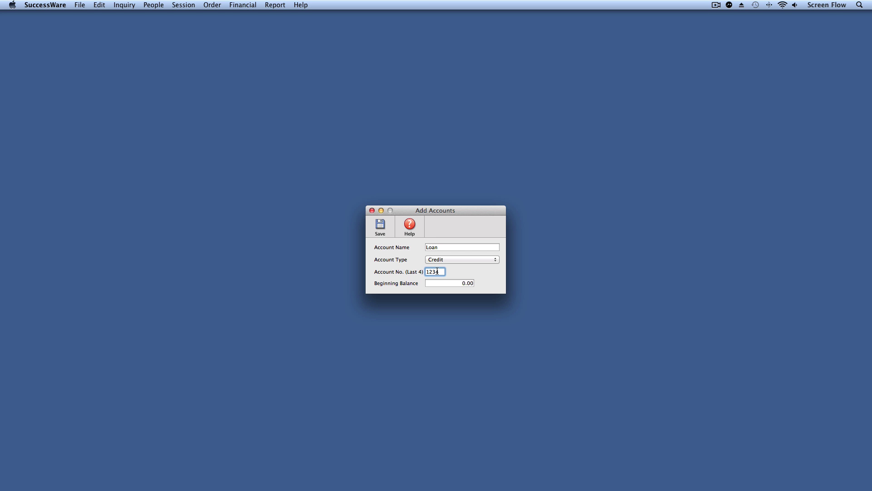
pyautogui.press('Tab')
pyautogui.write('5')
pyautogui.click(380, 230)
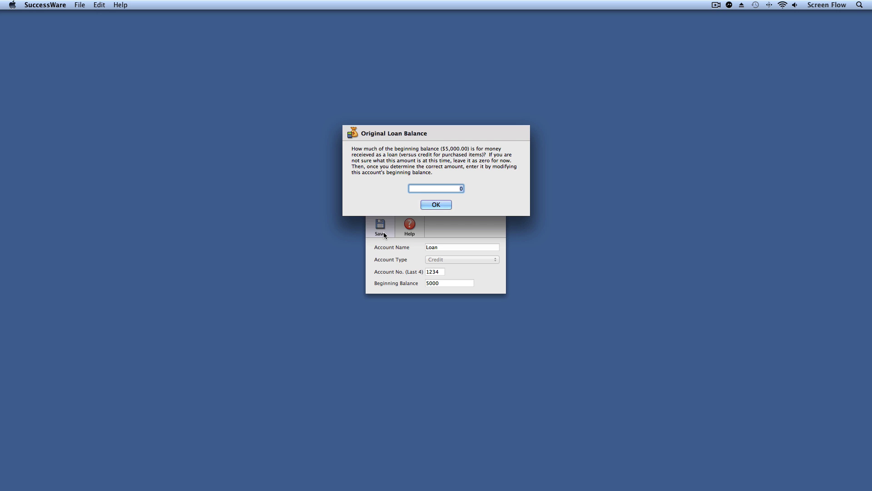
pyautogui.write('5000')
# Confirm the 5000 original loan balance, then review the Loan register's 5,000.00 beginning balance without changing it
pyautogui.click(437, 205)
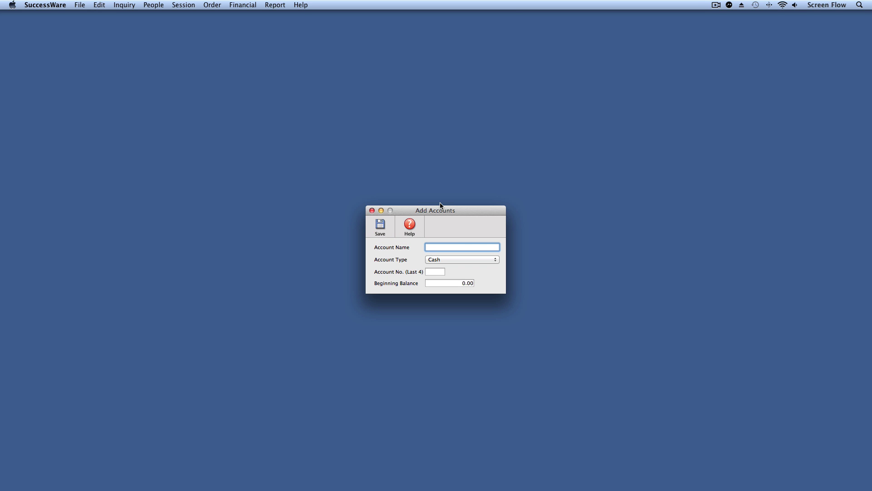
pyautogui.click(372, 211)
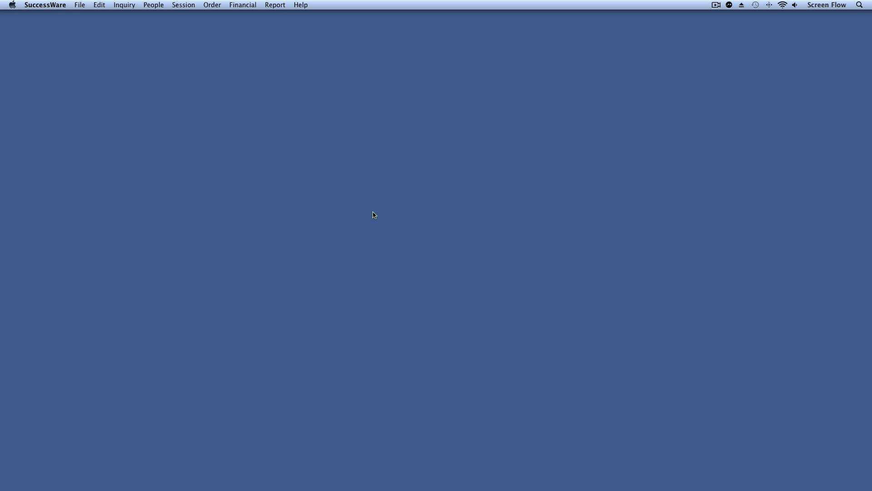
pyautogui.click(255, 5)
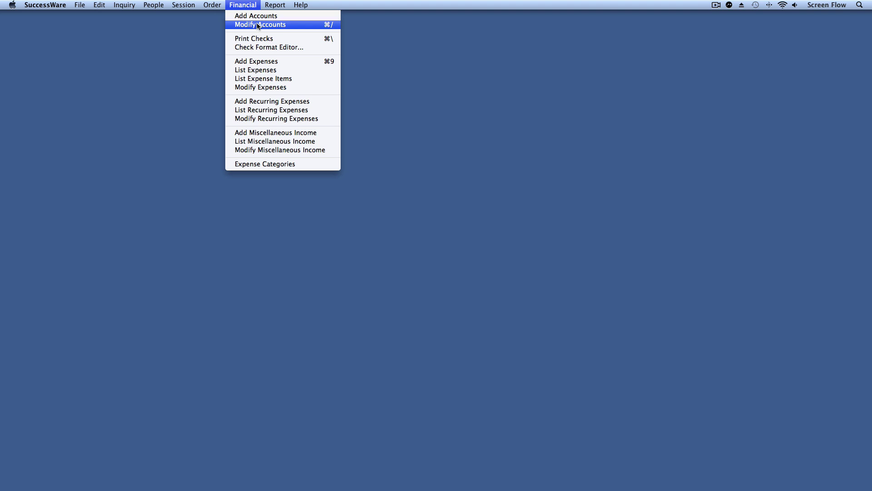
pyautogui.click(258, 26)
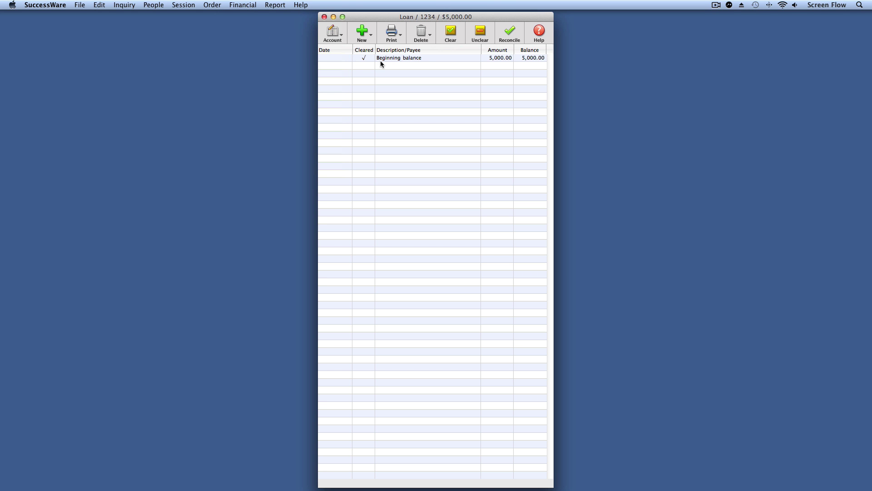
pyautogui.click(464, 59)
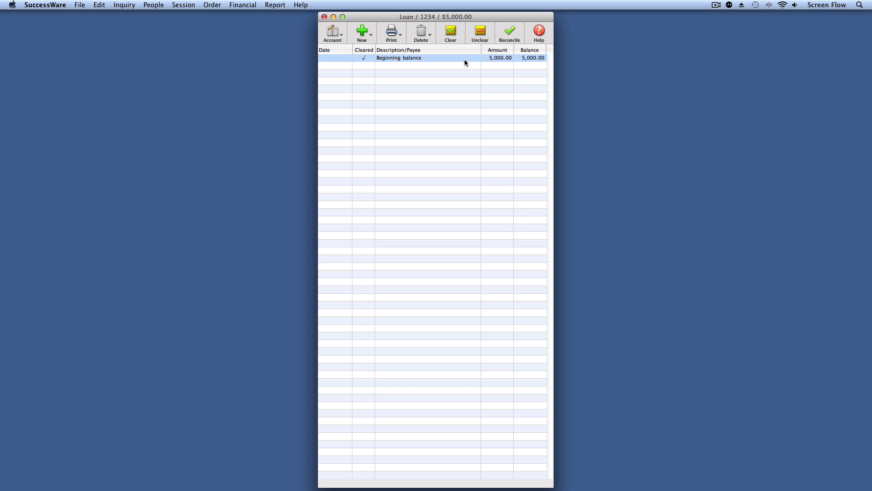
pyautogui.doubleClick(464, 63)
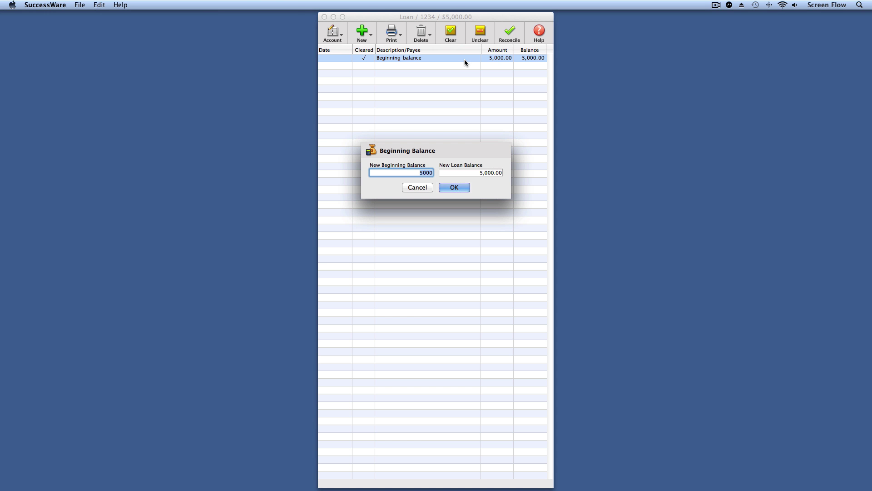
pyautogui.click(412, 188)
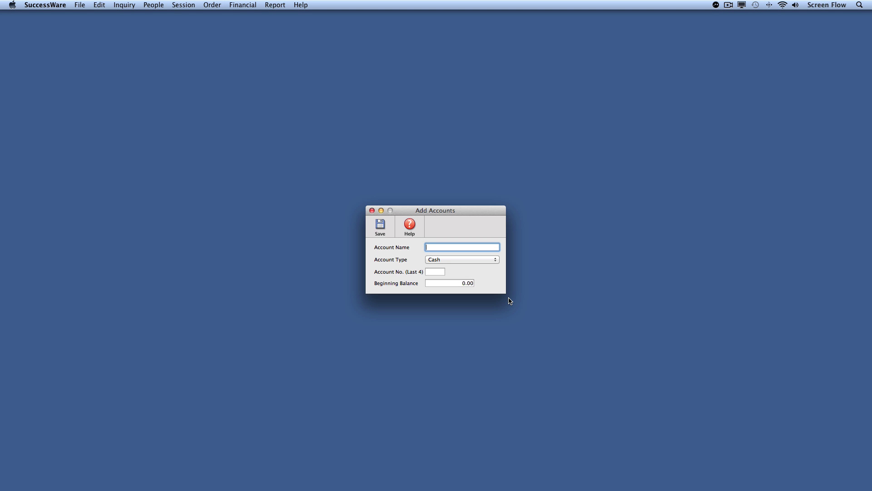
# Save another Credit account named Loan, number 1234, with a 0 beginning balance
pyautogui.write('oan')
pyautogui.click(494, 258)
pyautogui.click(491, 273)
pyautogui.click(436, 272)
pyautogui.write('123')
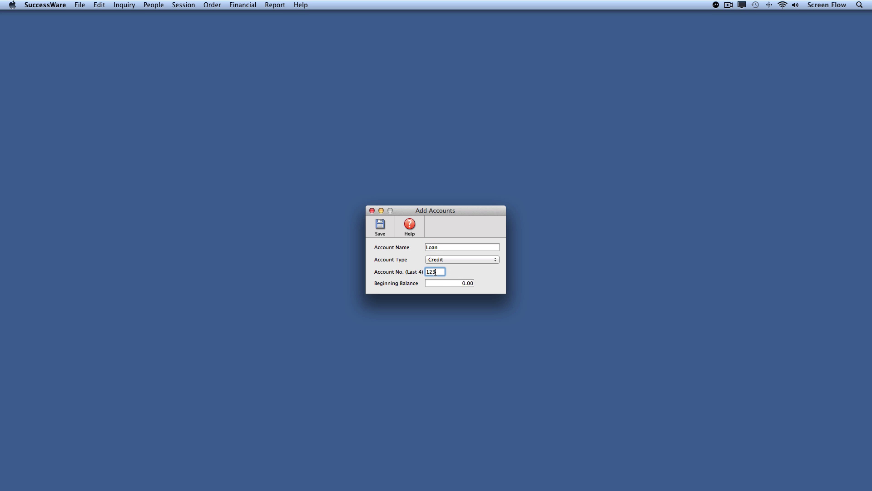
pyautogui.write('4')
pyautogui.click(442, 283)
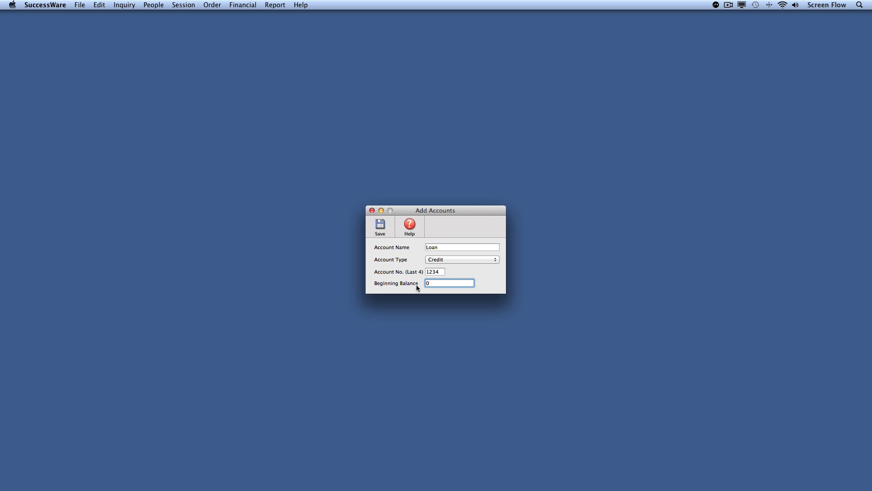
pyautogui.click(388, 226)
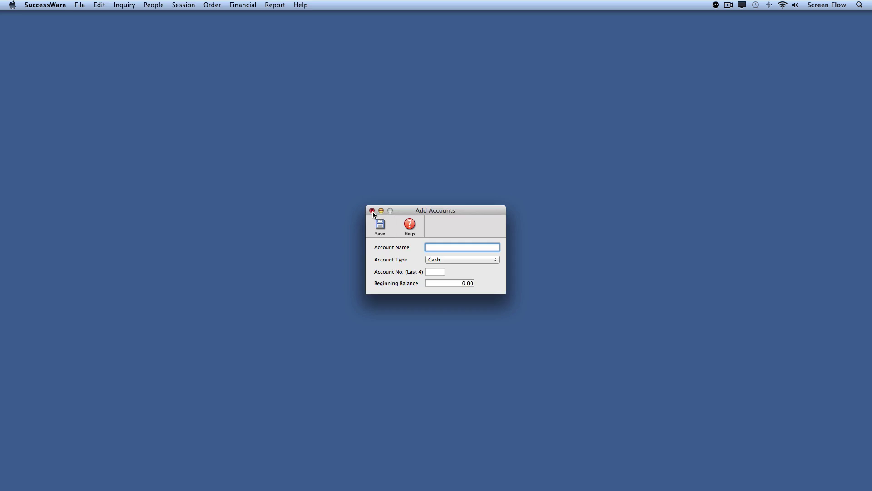
pyautogui.click(373, 211)
# In the Loan register, add a new 5000 loan paid into Studio Checking
pyautogui.click(249, 5)
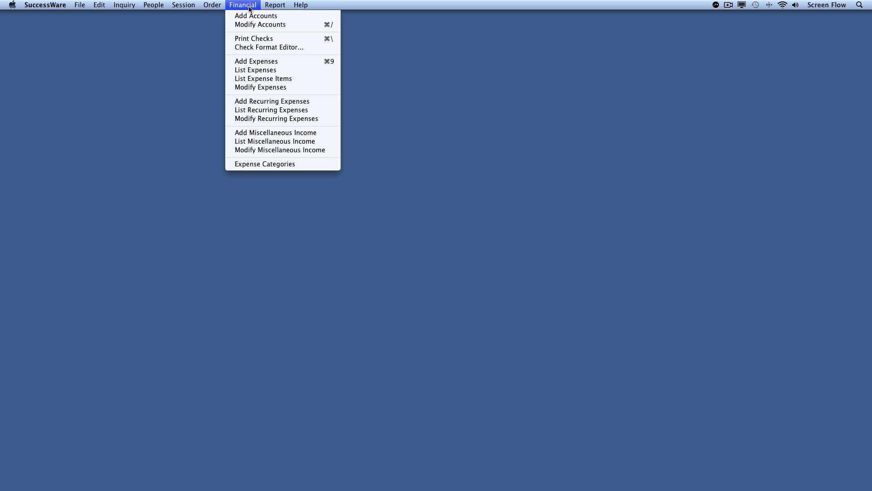
pyautogui.click(253, 25)
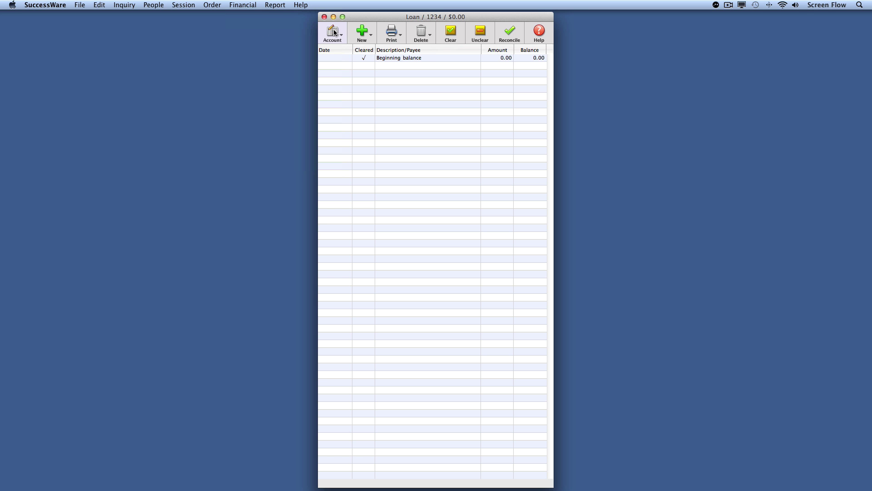
pyautogui.click(362, 32)
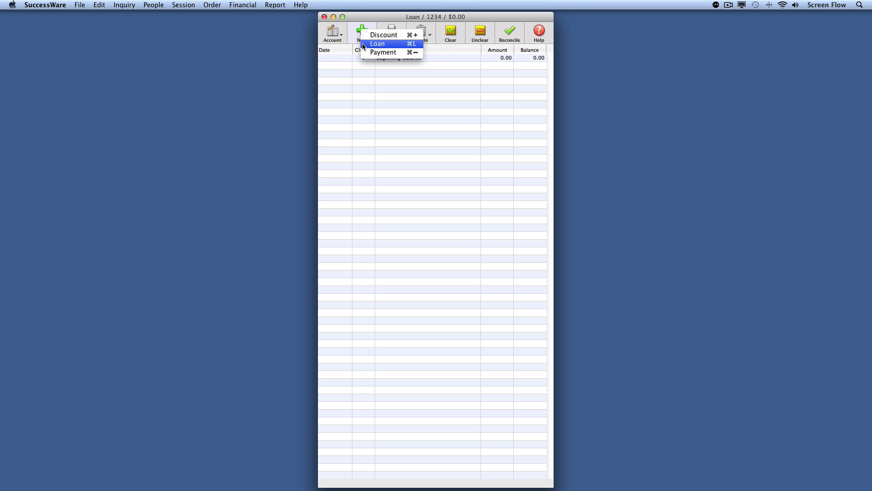
pyautogui.click(363, 46)
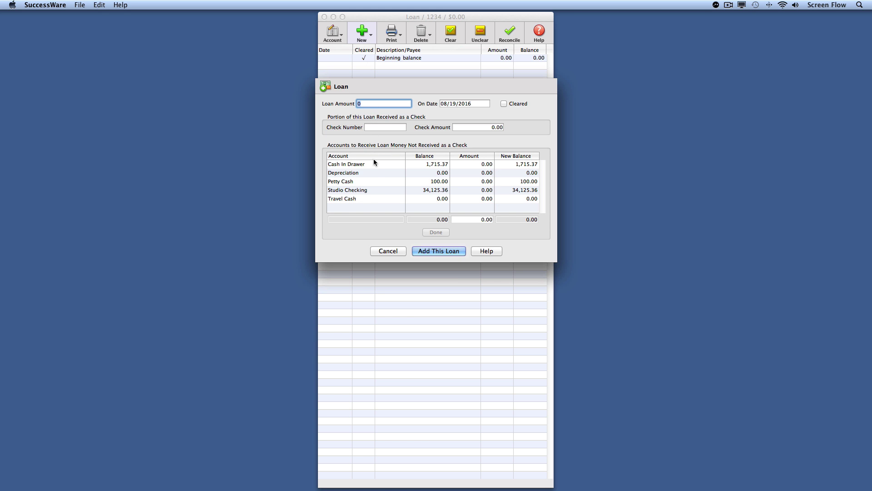
pyautogui.click(378, 190)
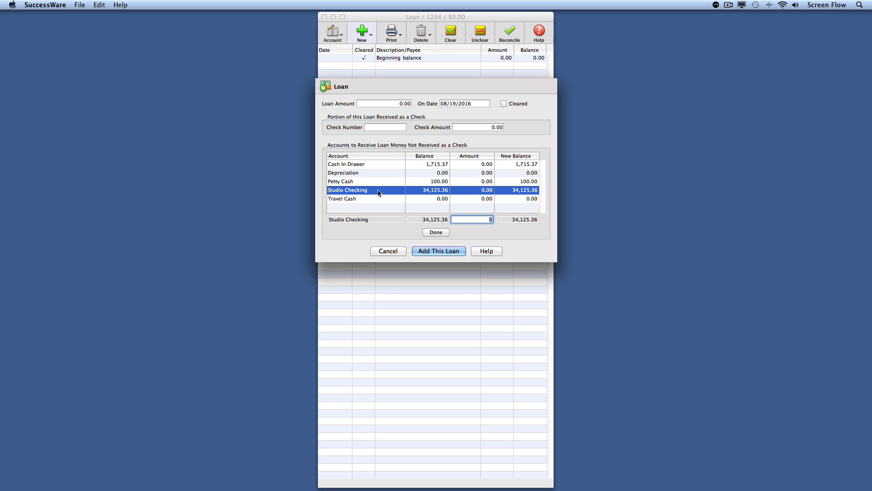
pyautogui.write('5000')
pyautogui.click(430, 251)
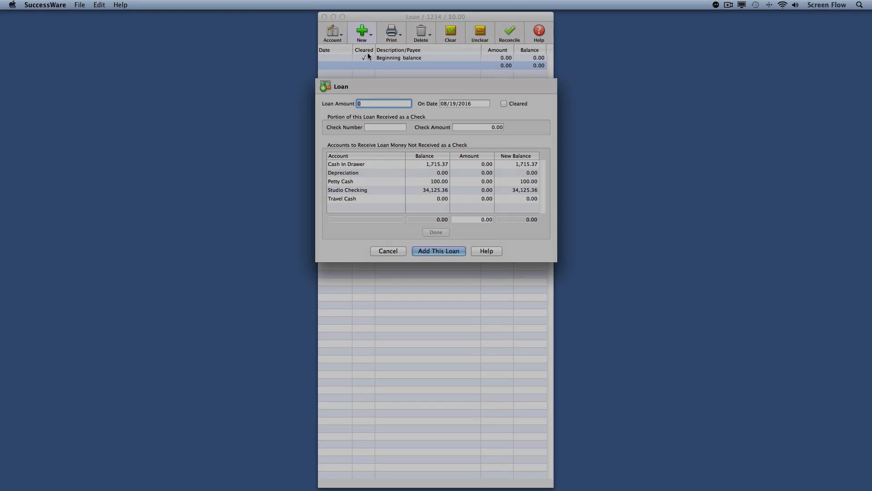
# Record the 5,000.00 loan as check number 258 with a 5000 check amount
pyautogui.click(370, 127)
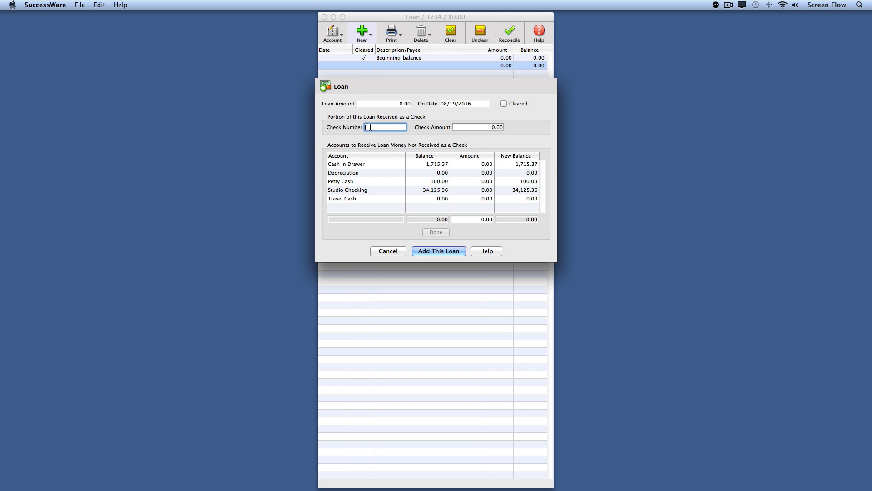
pyautogui.write('258')
pyautogui.press('Tab')
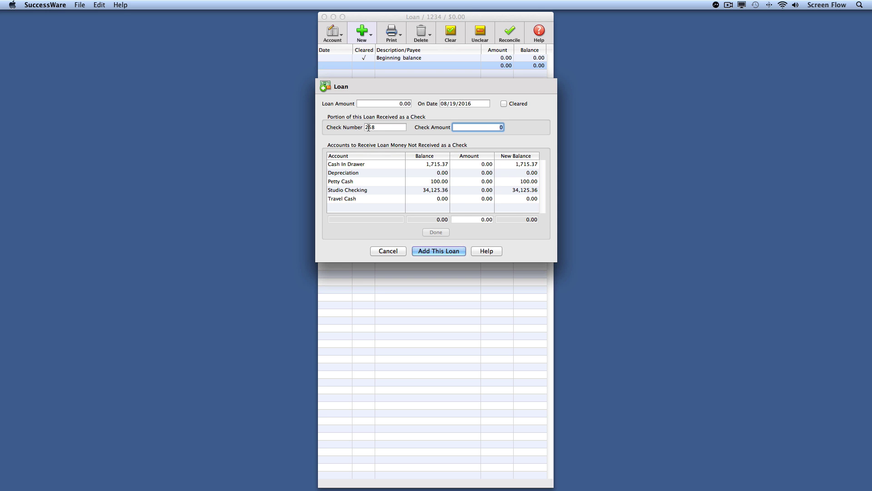
pyautogui.write('5000')
pyautogui.click(443, 250)
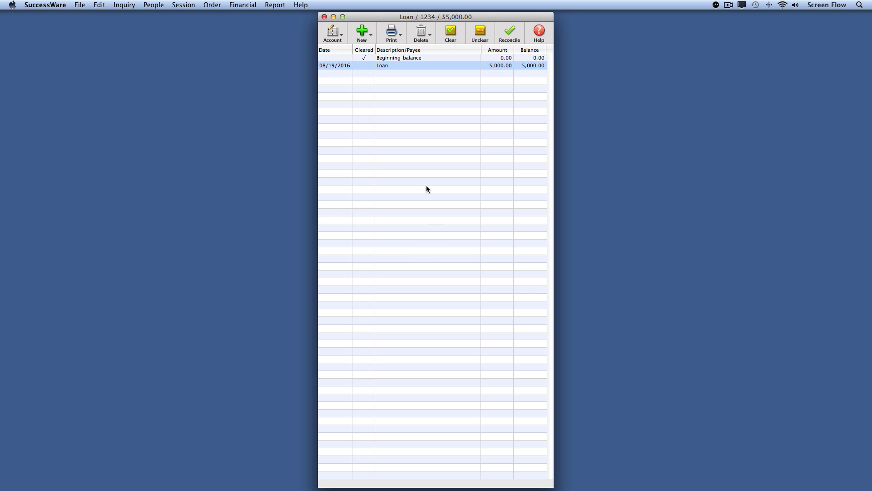
# Deposit the 5,000.00 loan check into Studio Checking, then jump back to the Loan register
pyautogui.click(342, 38)
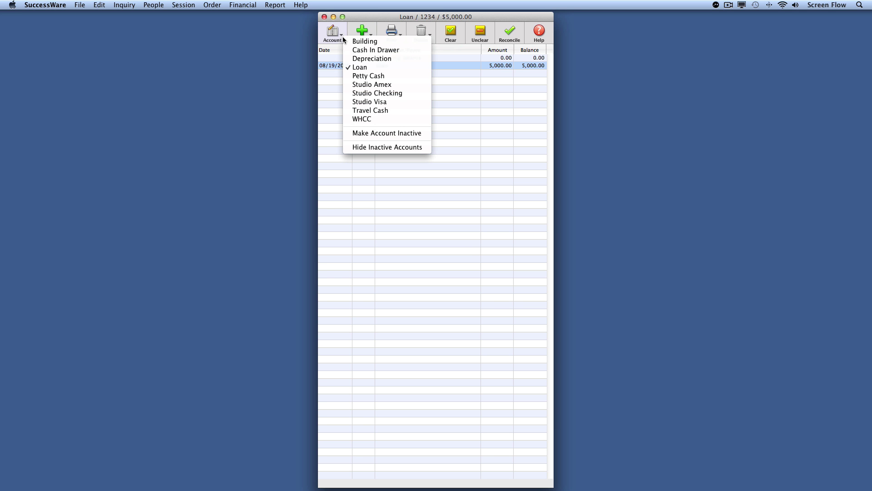
pyautogui.click(357, 93)
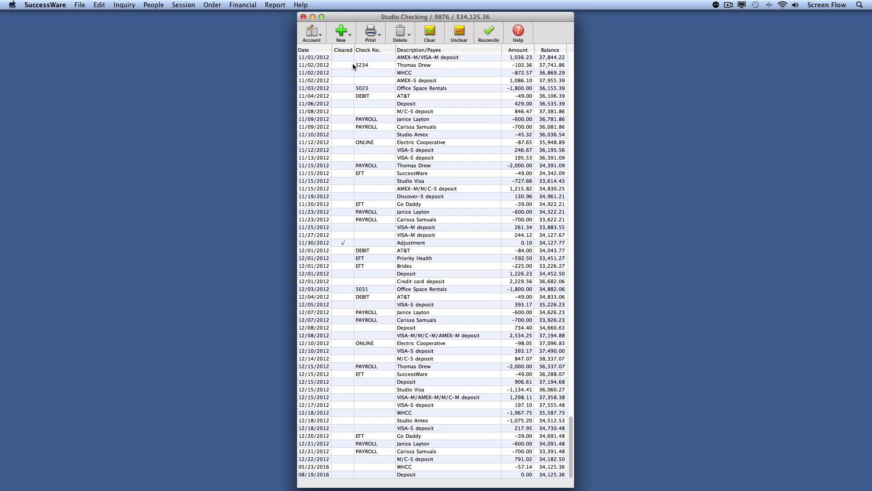
pyautogui.click(346, 40)
pyautogui.click(350, 44)
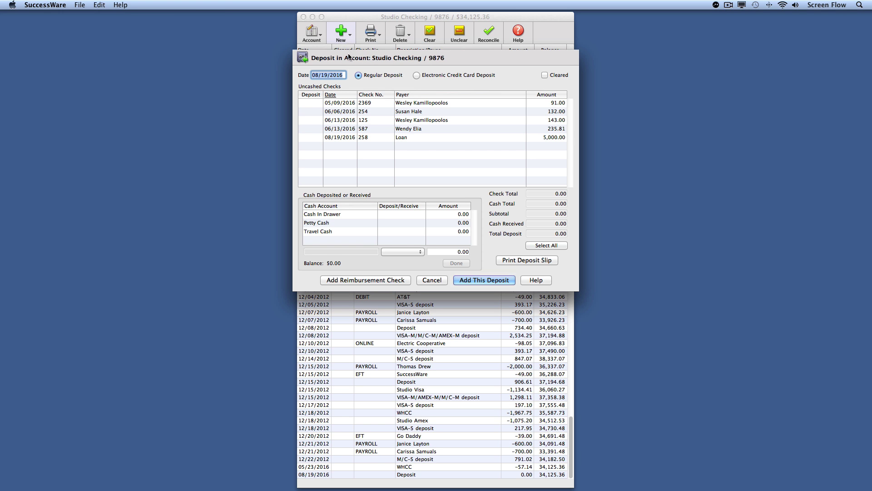
pyautogui.click(311, 136)
pyautogui.click(481, 282)
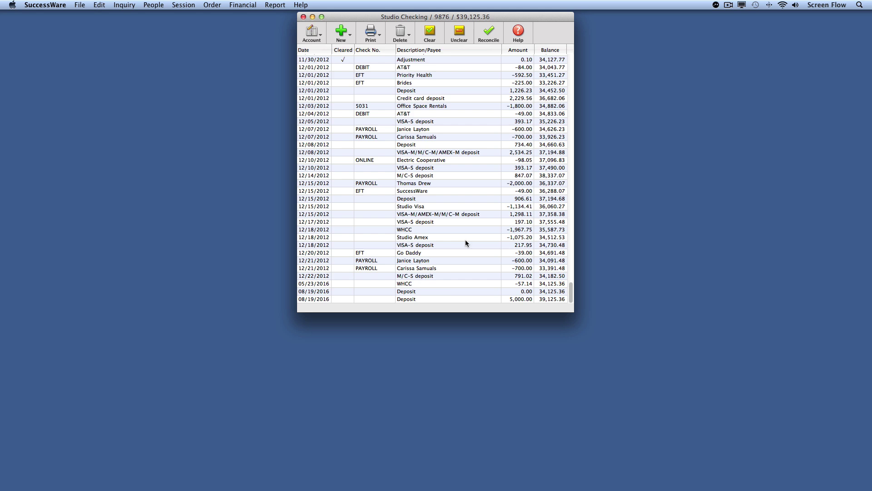
pyautogui.doubleClick(440, 299)
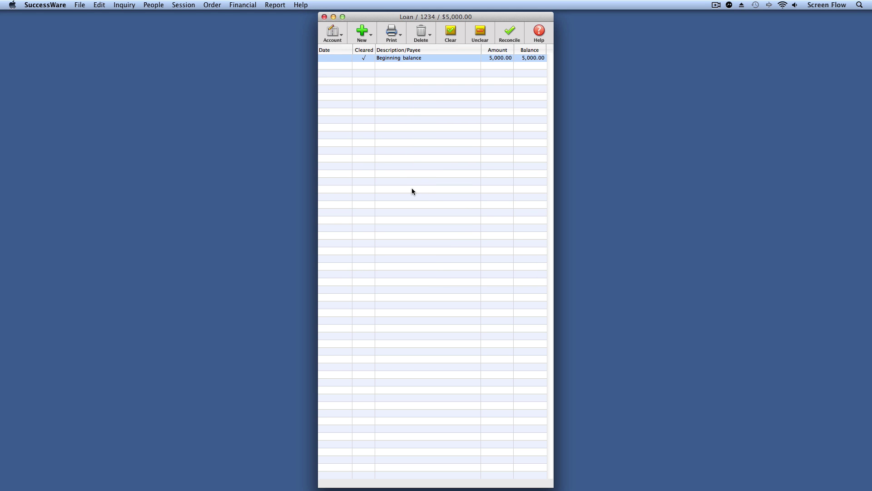
# Record a 250.00 loan payment from Studio Checking dated 08/15/2016
pyautogui.click(364, 42)
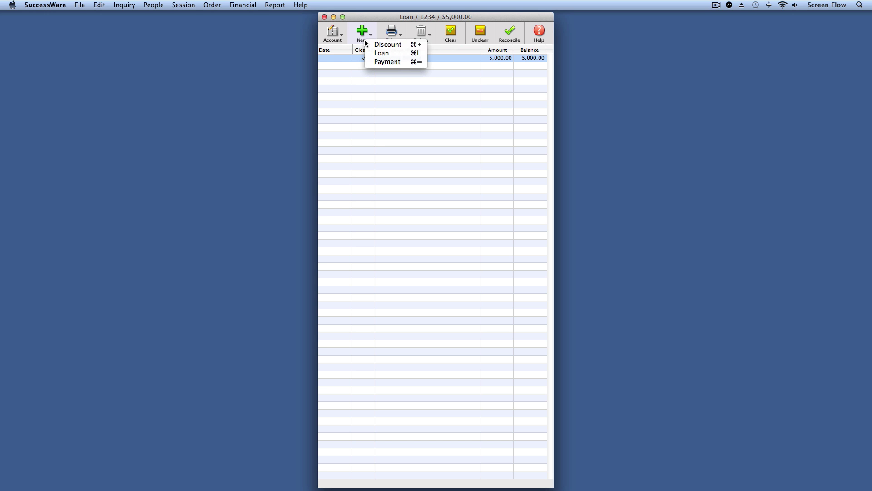
pyautogui.click(368, 63)
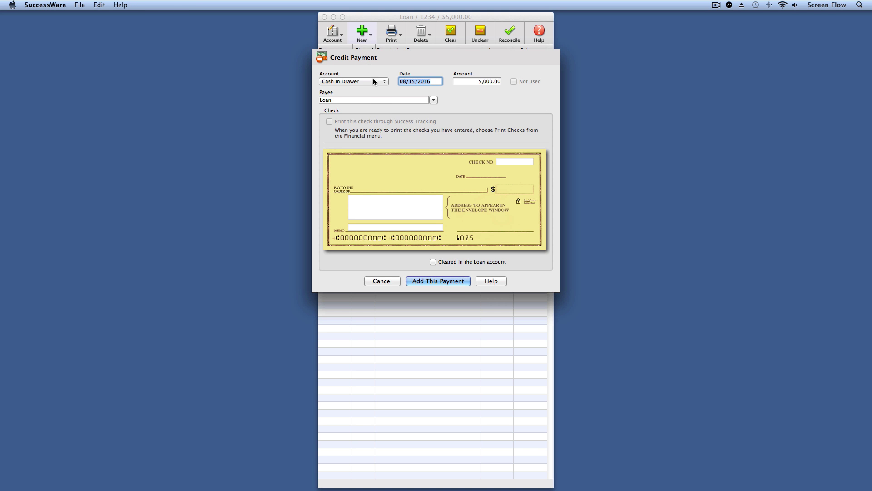
pyautogui.click(375, 81)
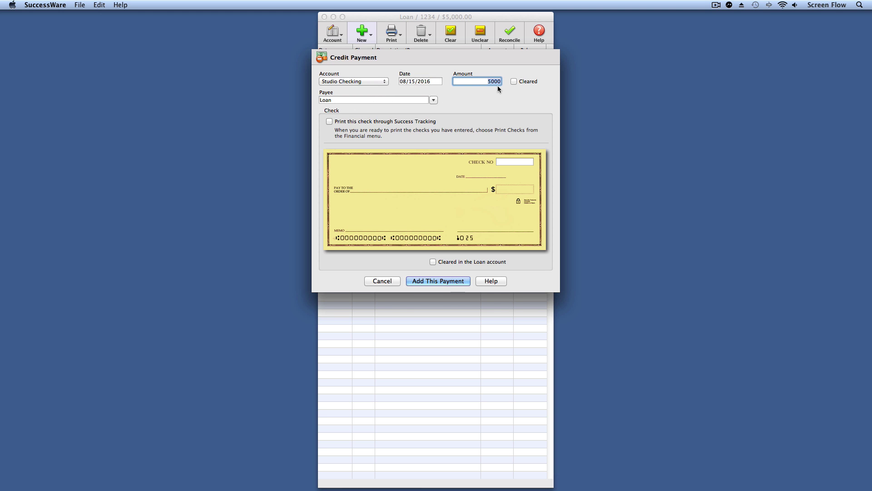
pyautogui.write('250')
pyautogui.press('Tab')
pyautogui.click(457, 282)
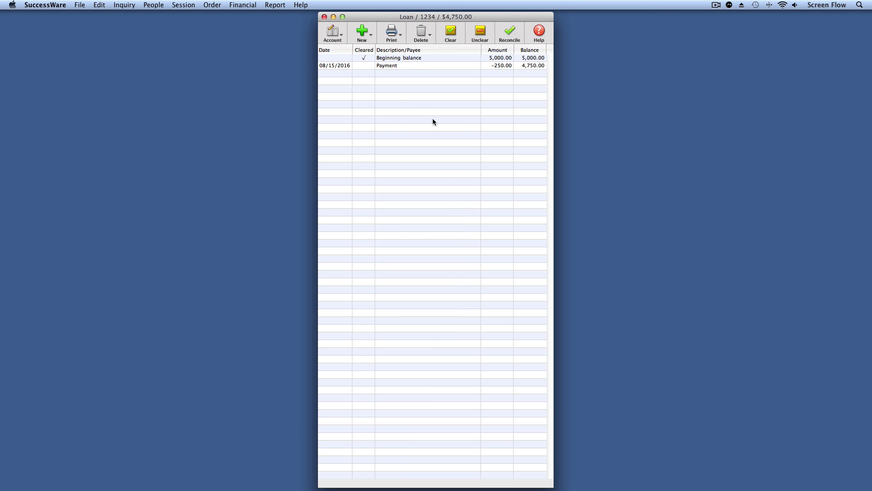
pyautogui.click(248, 4)
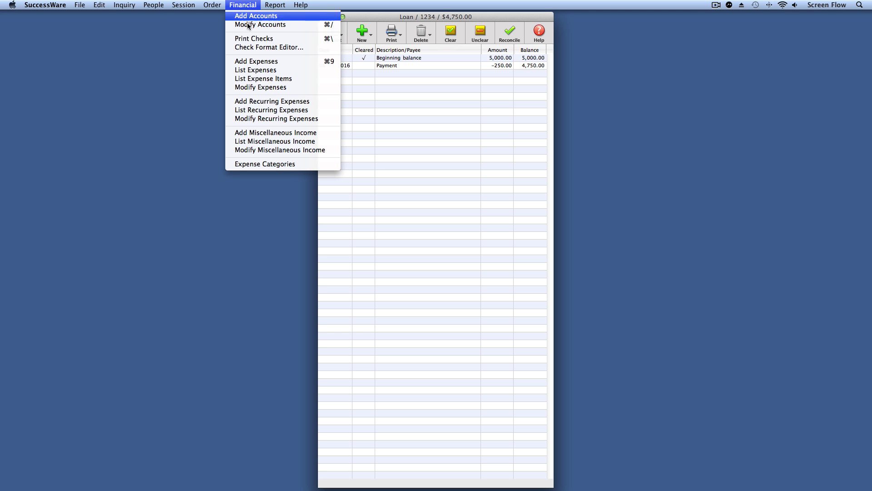
# Start a new expense to Bank of America under Interest, item Line of credit interest
pyautogui.click(252, 63)
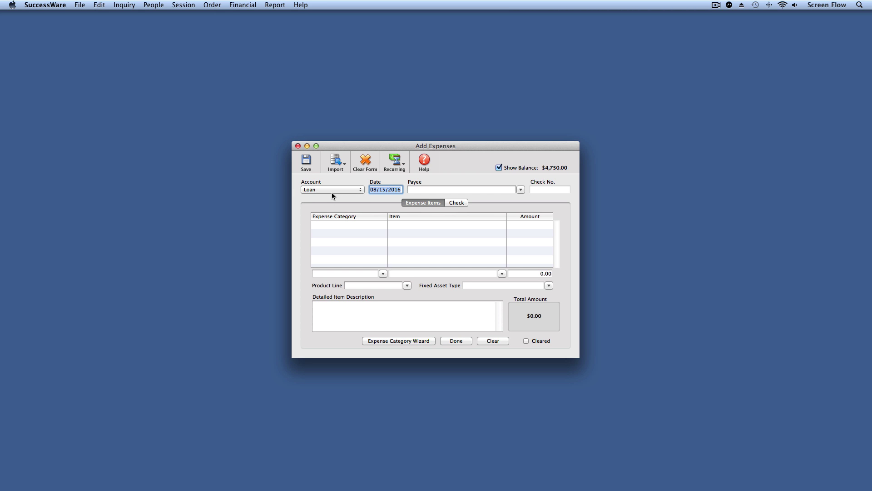
pyautogui.click(422, 190)
pyautogui.write('Ban')
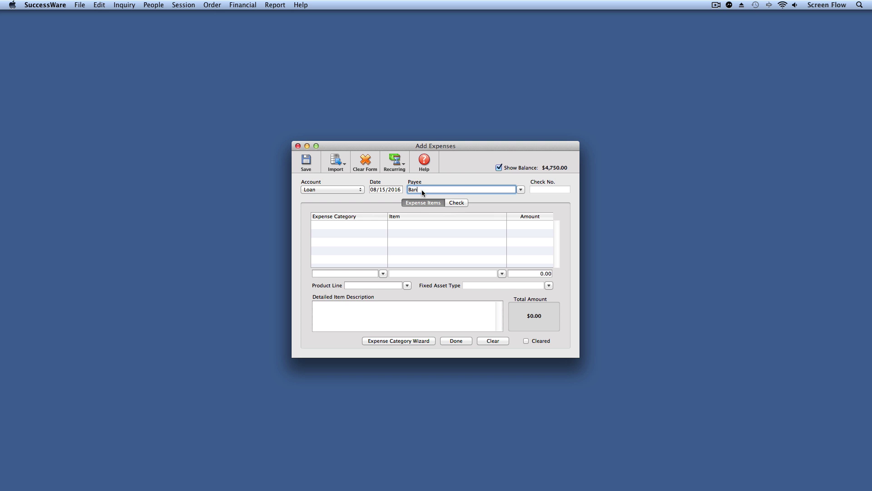
pyautogui.write('k of America')
pyautogui.click(383, 274)
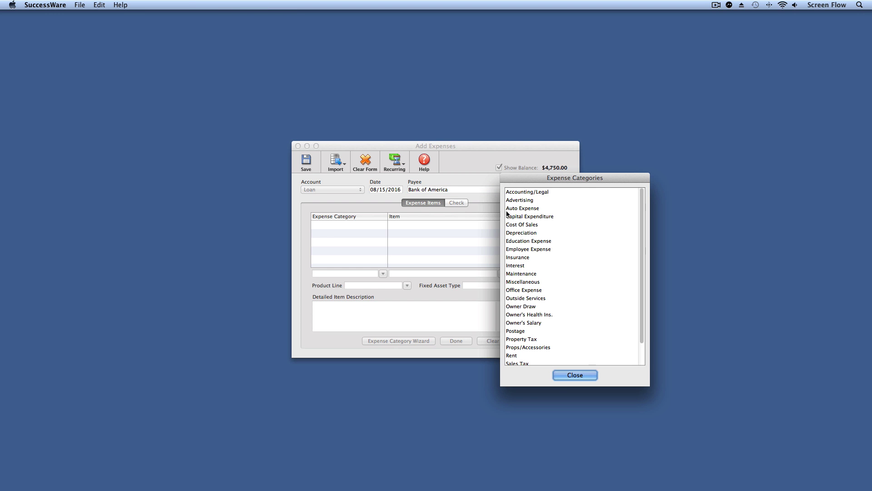
pyautogui.click(505, 266)
pyautogui.doubleClick(506, 266)
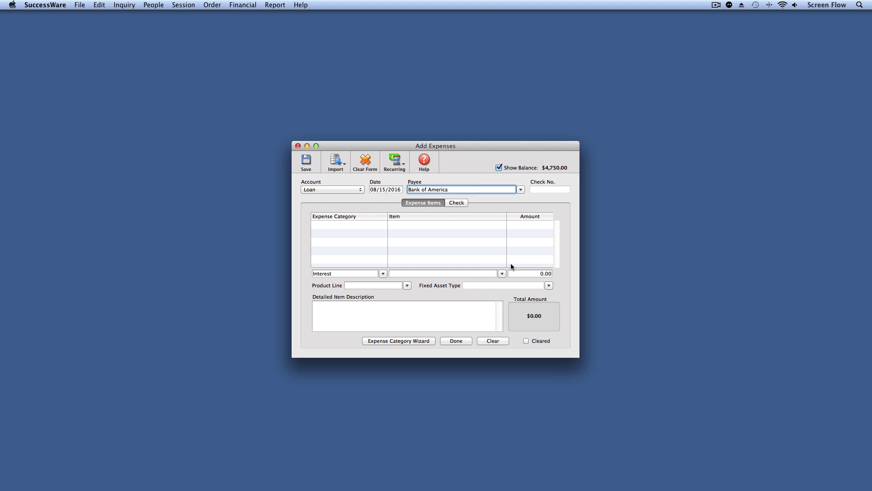
pyautogui.click(501, 274)
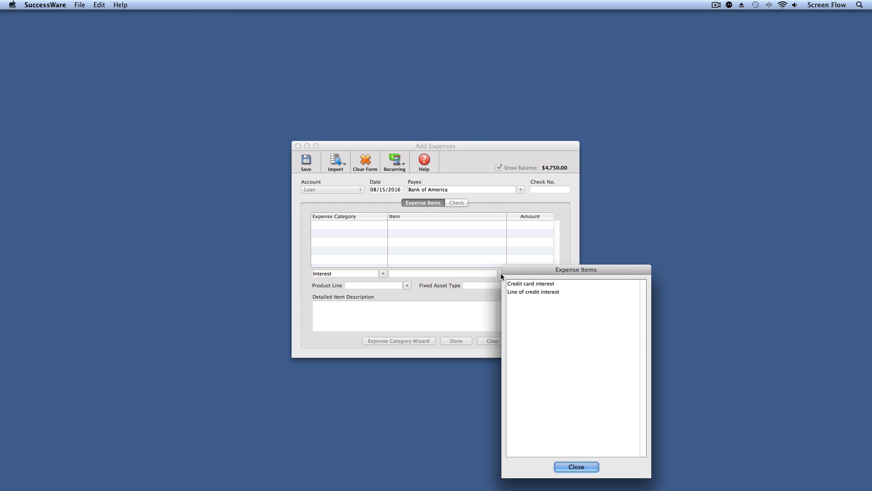
pyautogui.doubleClick(519, 292)
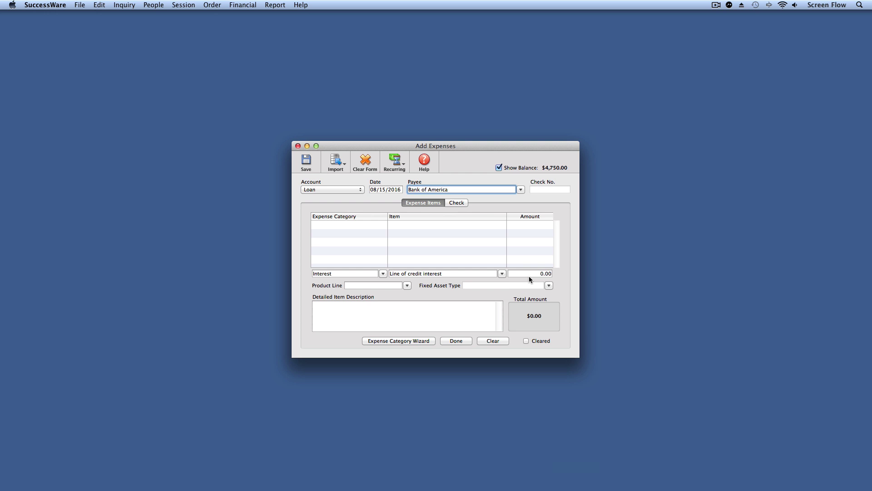
# Save the expense with a 10.00 amount and return to the Loan register
pyautogui.click(531, 273)
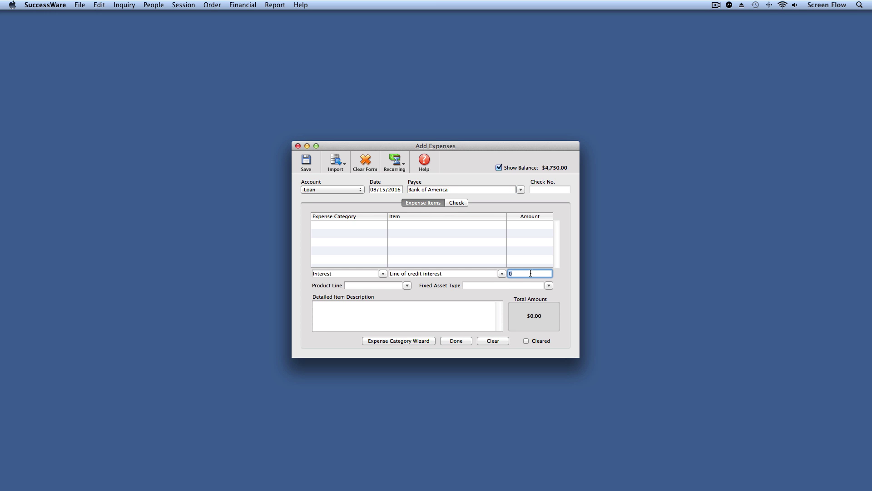
pyautogui.write('10.00')
pyautogui.click(302, 162)
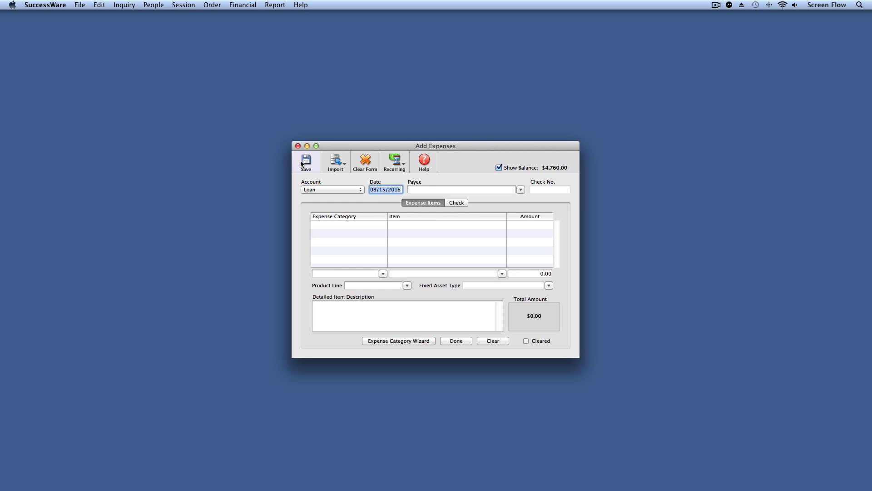
pyautogui.click(243, 6)
pyautogui.click(247, 24)
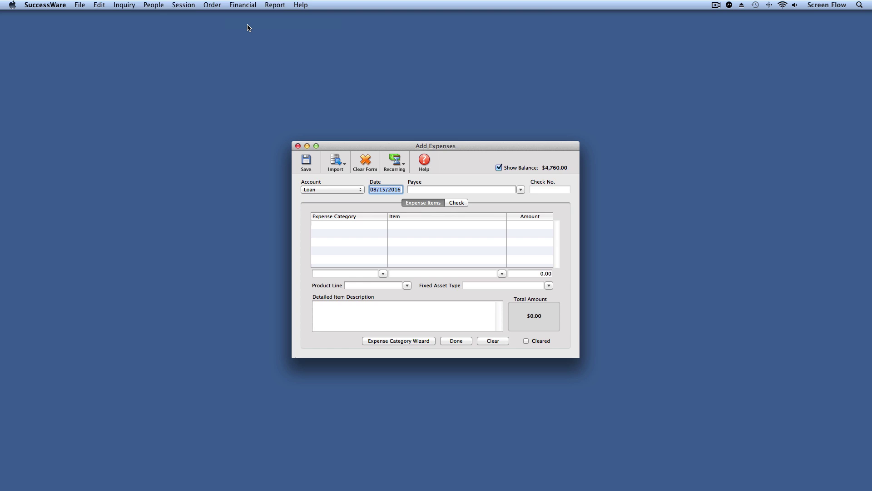